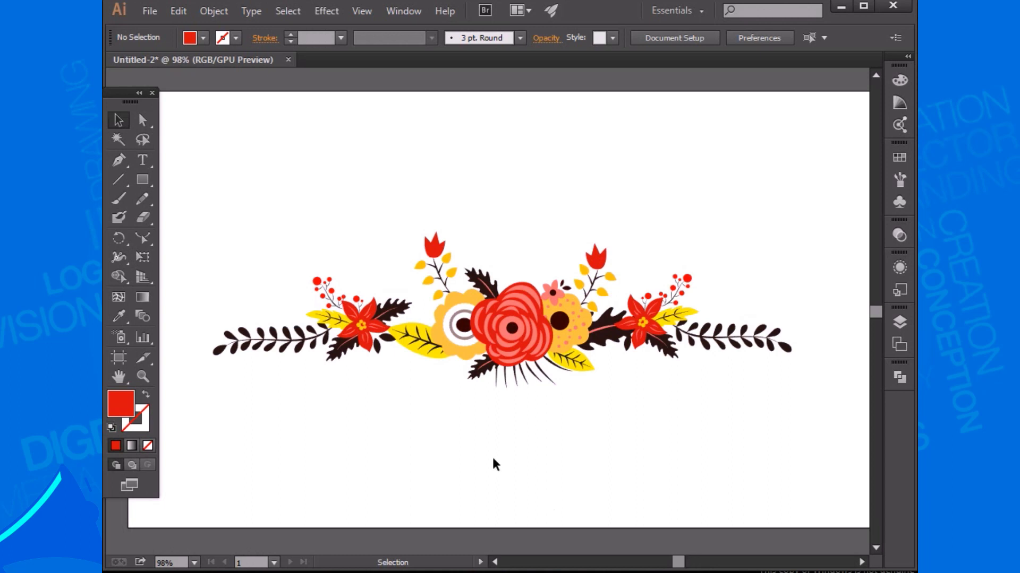
- Pan the artwork and Magic Wand-select every red shape in the floral border
key(space)
drag(501, 475, 507, 469)
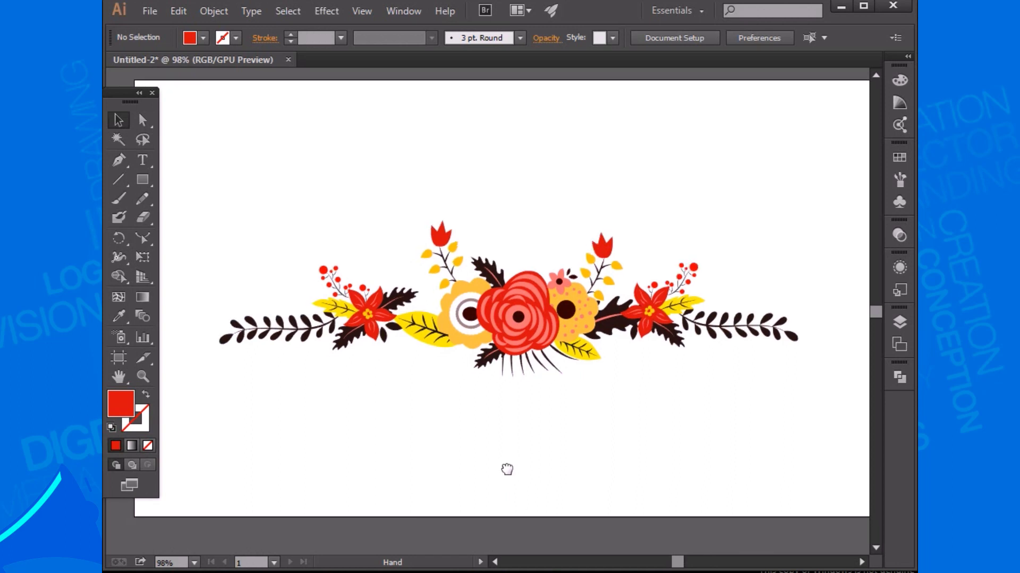
drag(507, 469, 522, 487)
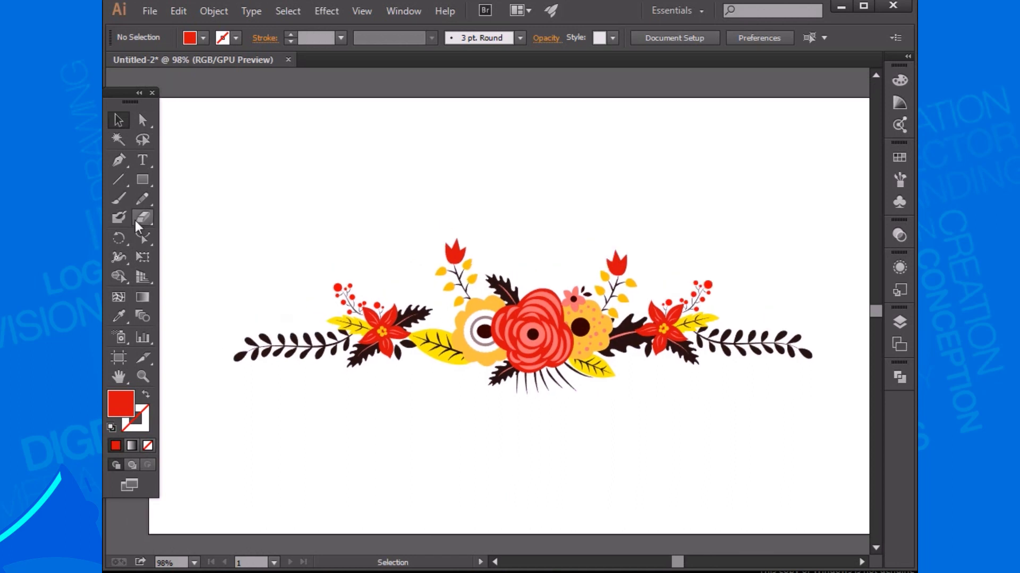
click(118, 139)
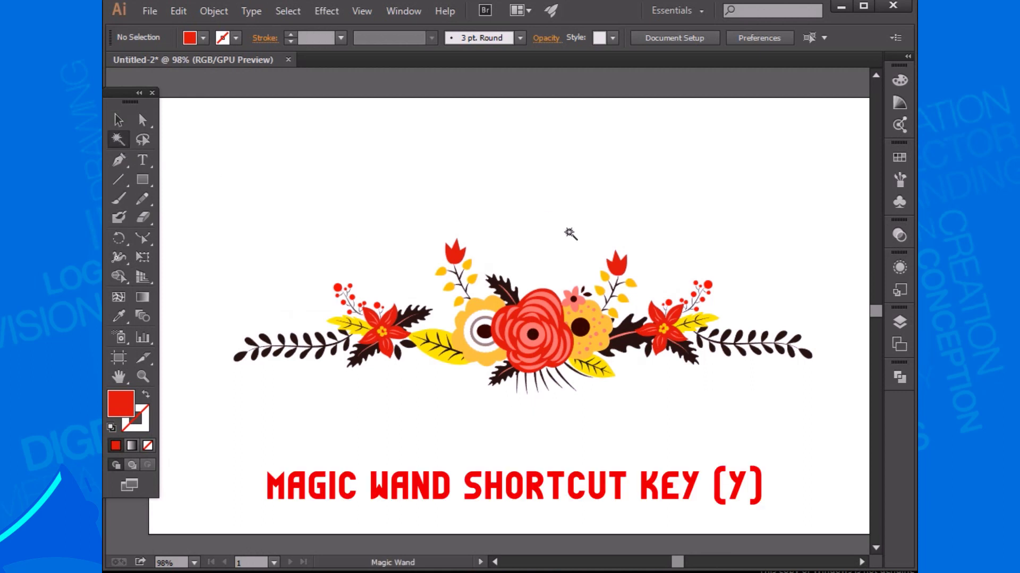
click(456, 254)
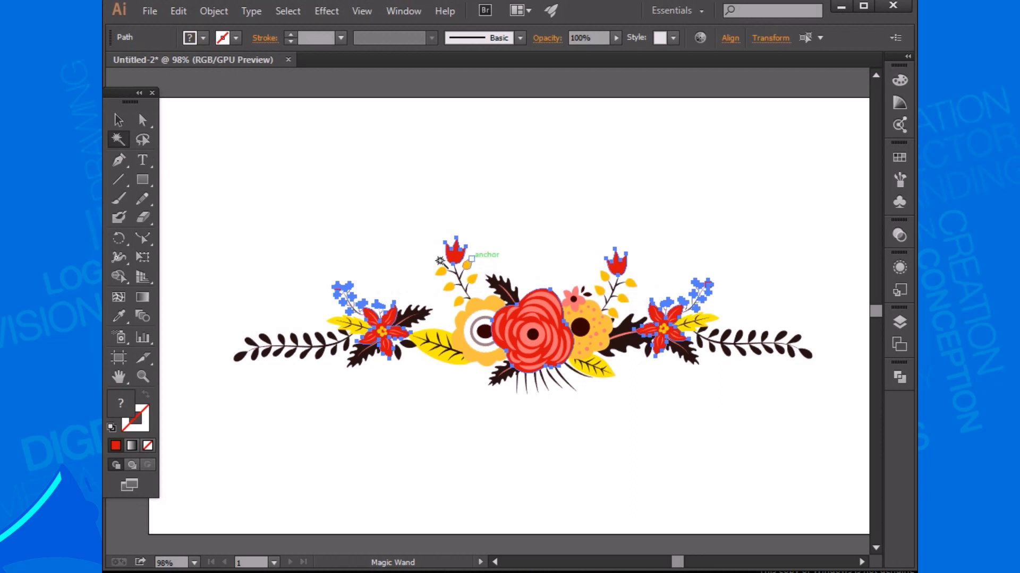
- Change the selected red shapes' fill to vivid pink FF2296 and deselect the artwork
double_click(127, 404)
drag(651, 352, 641, 274)
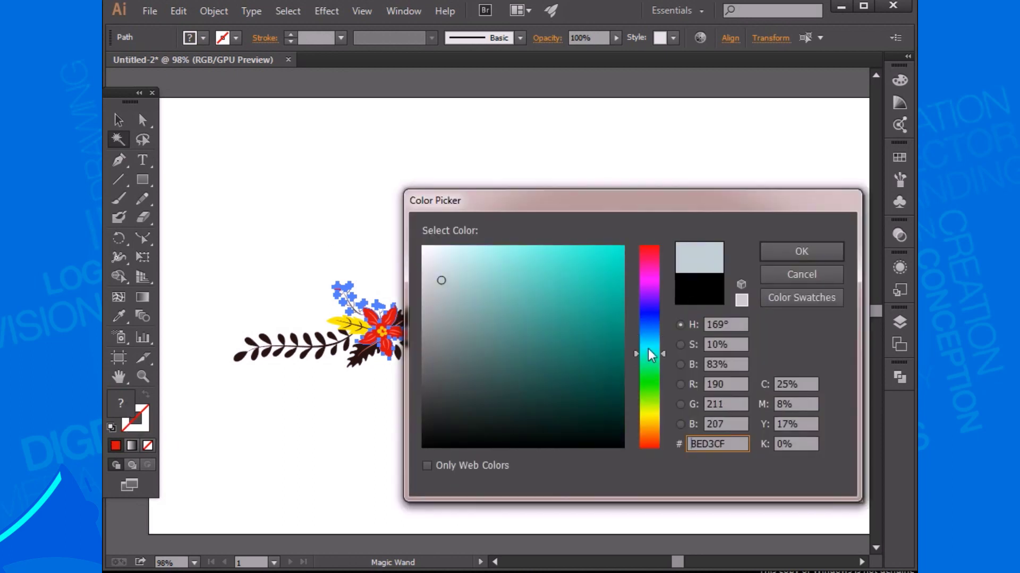
click(587, 266)
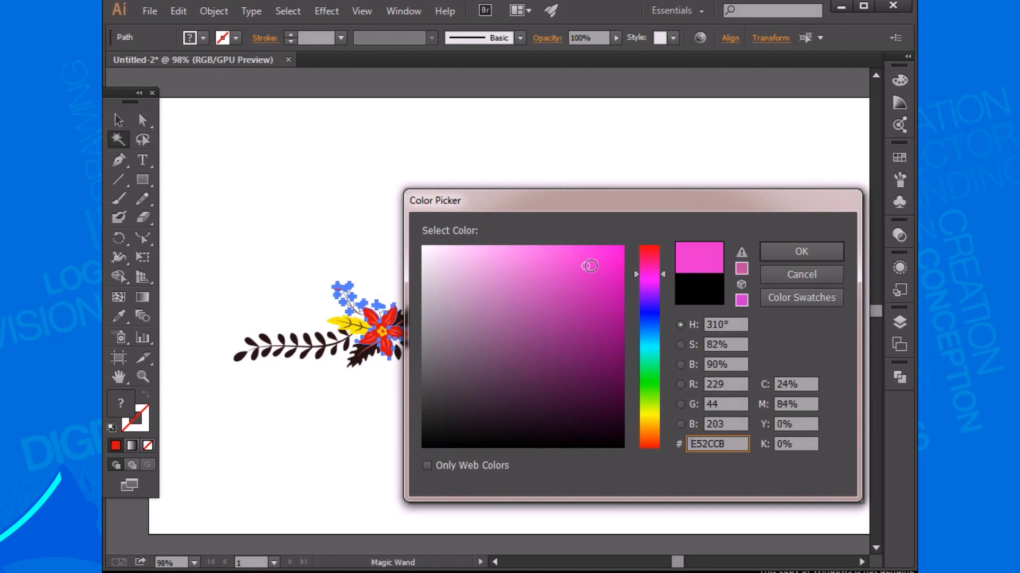
drag(645, 272, 645, 263)
click(600, 255)
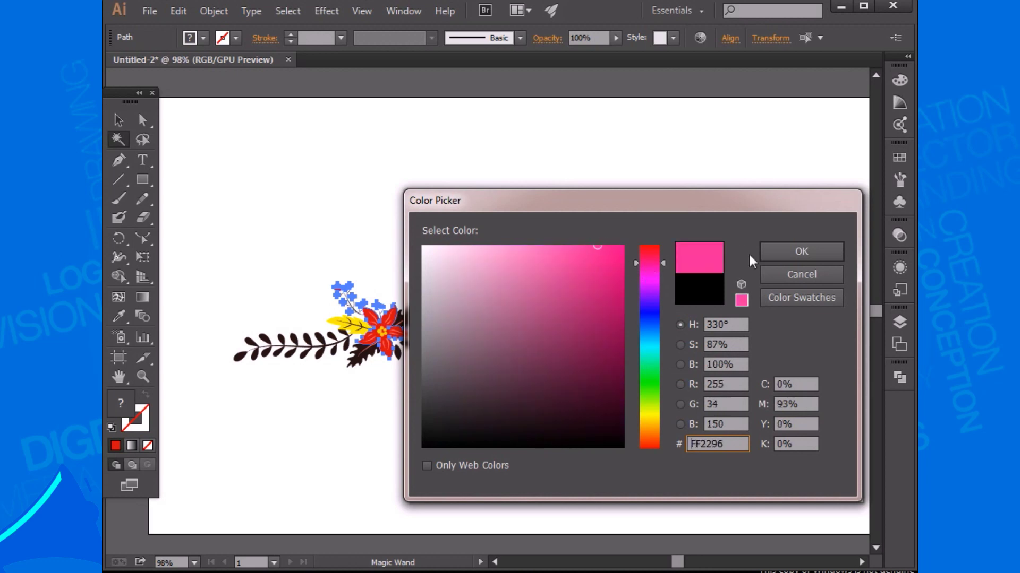
click(791, 254)
click(125, 121)
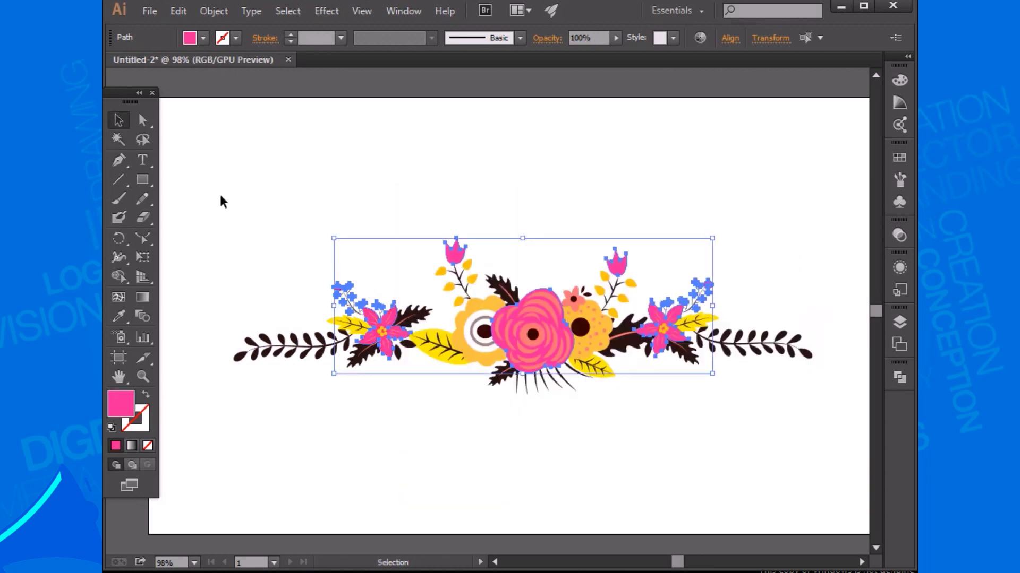
click(381, 261)
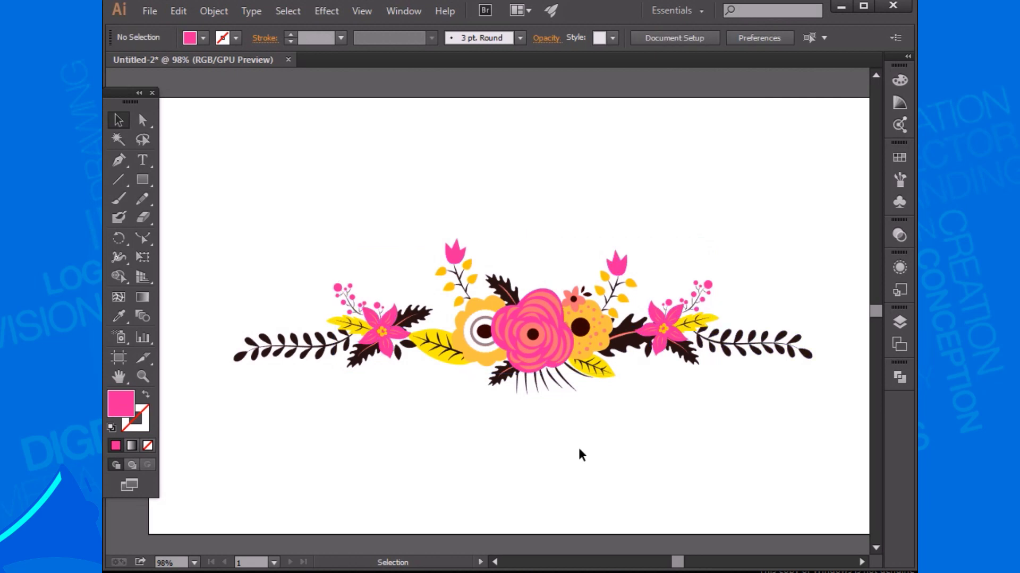
click(119, 139)
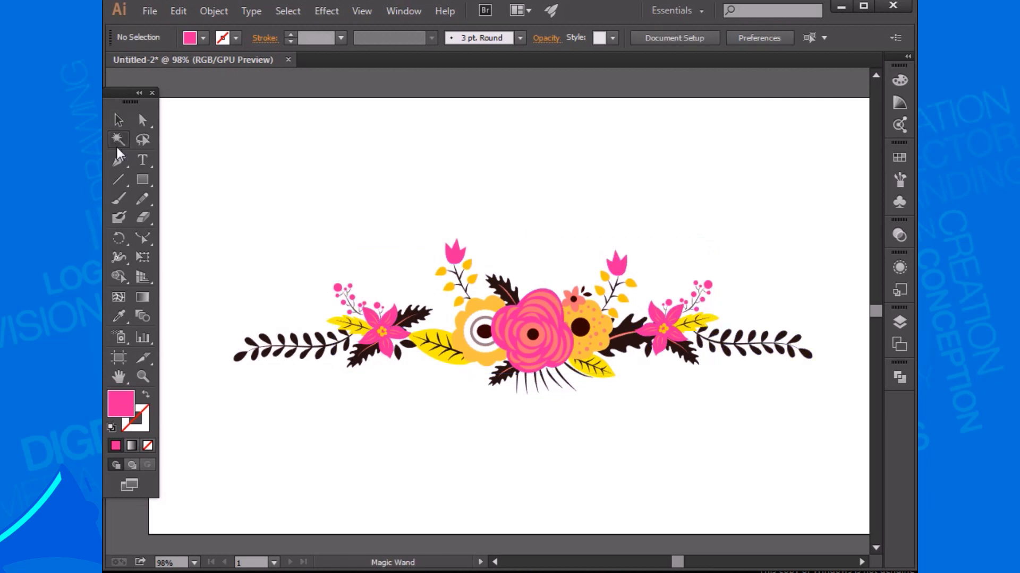
- Recolour all the dark leaf and branch shapes dark green, then deselect
click(240, 359)
double_click(121, 403)
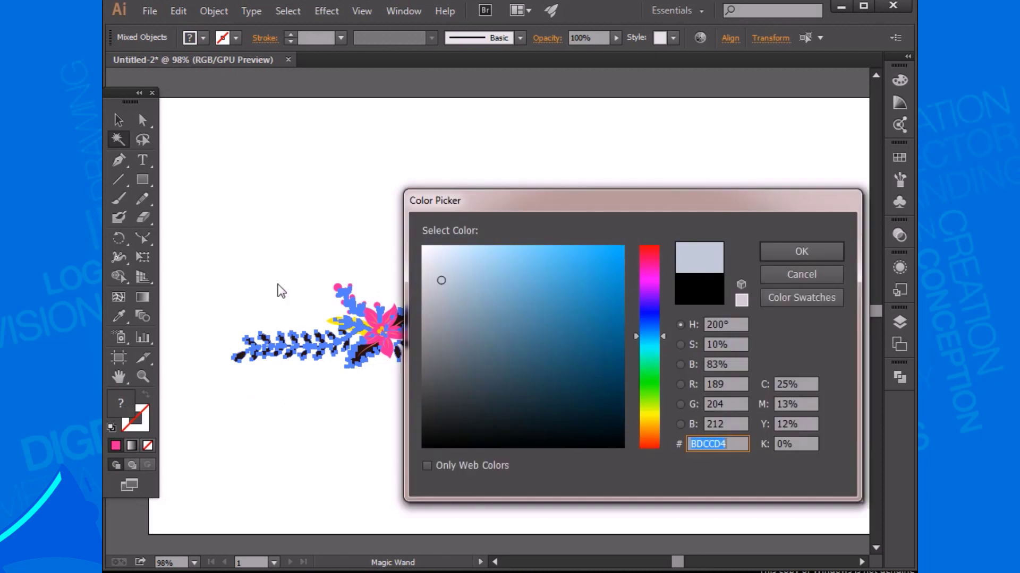
drag(647, 393, 648, 387)
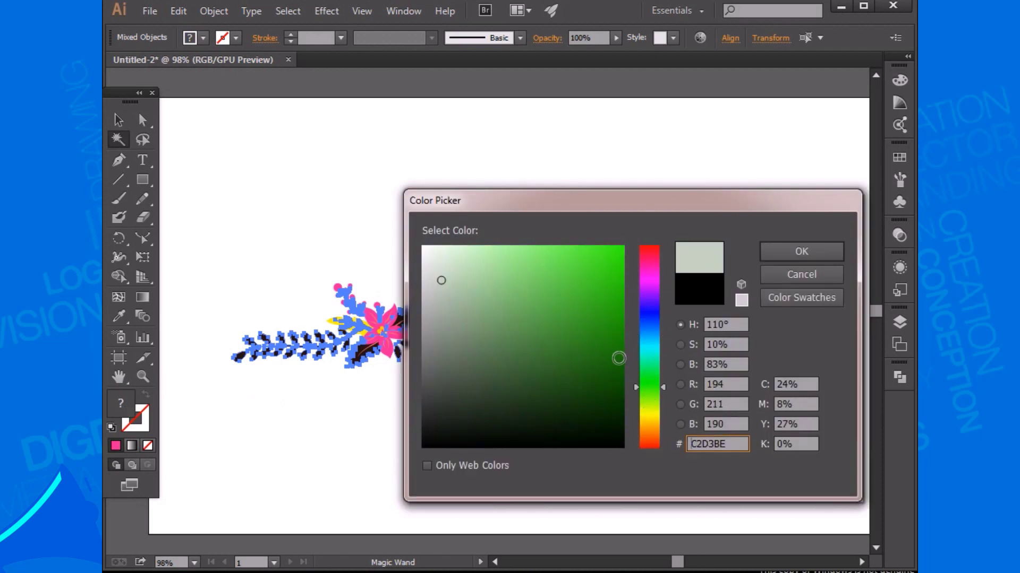
click(615, 360)
click(801, 251)
click(119, 121)
click(263, 222)
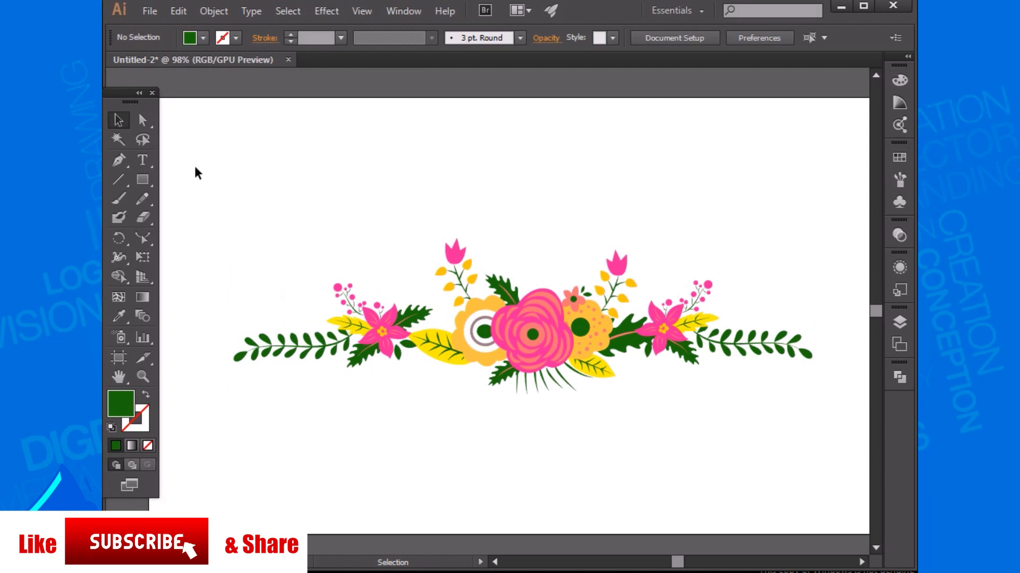
- Magic Wand-select the pink shapes and give them a darker crimson fill
click(118, 140)
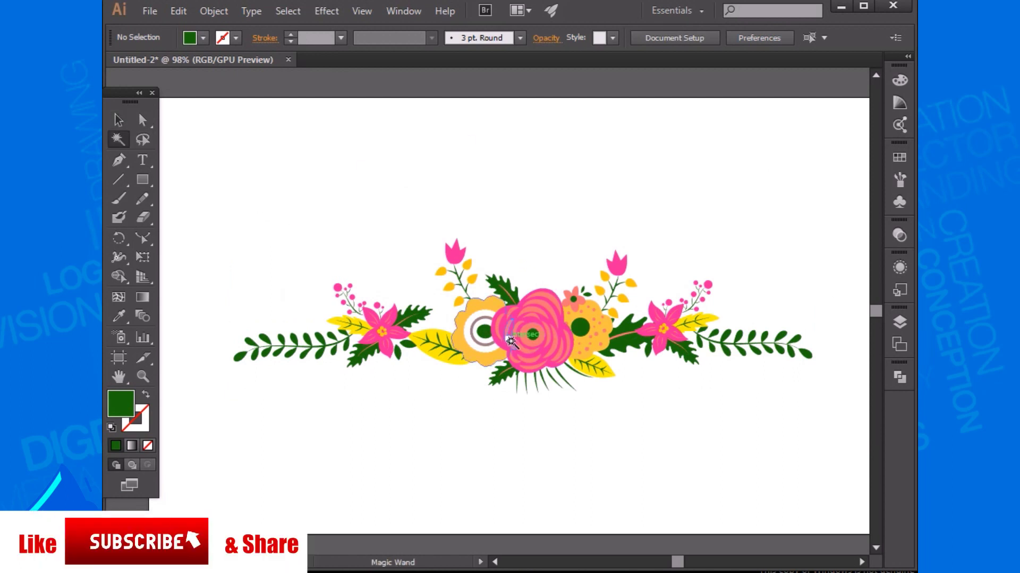
click(511, 342)
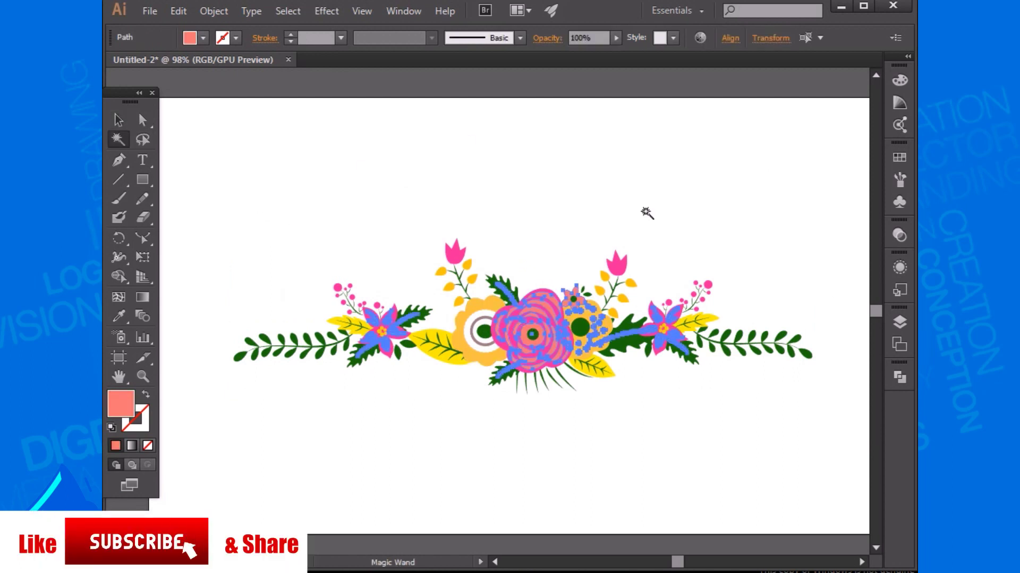
double_click(121, 404)
click(610, 332)
click(801, 252)
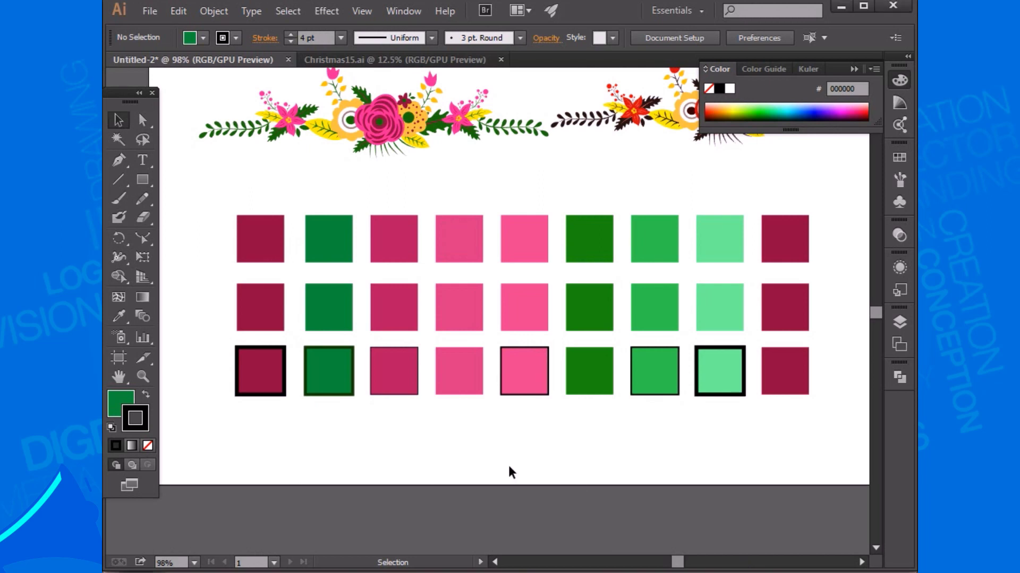
- Open the Magic Wand panel, move it lower, and select every dark-magenta square
key(space)
mouse_move(570, 457)
mouse_down()
mouse_move(556, 485)
mouse_move(543, 473)
mouse_move(551, 455)
mouse_up()
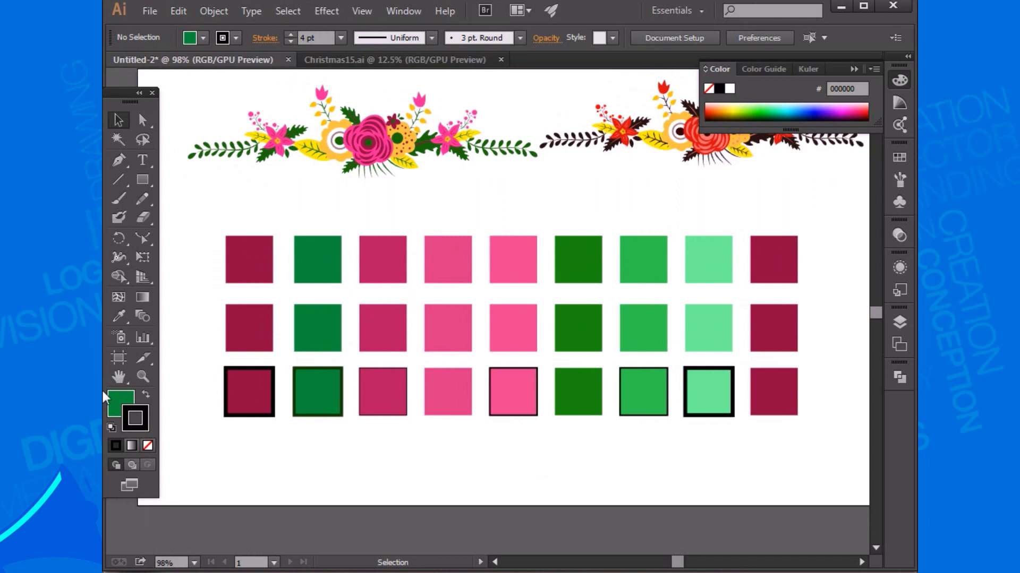
double_click(118, 137)
drag(244, 126, 248, 413)
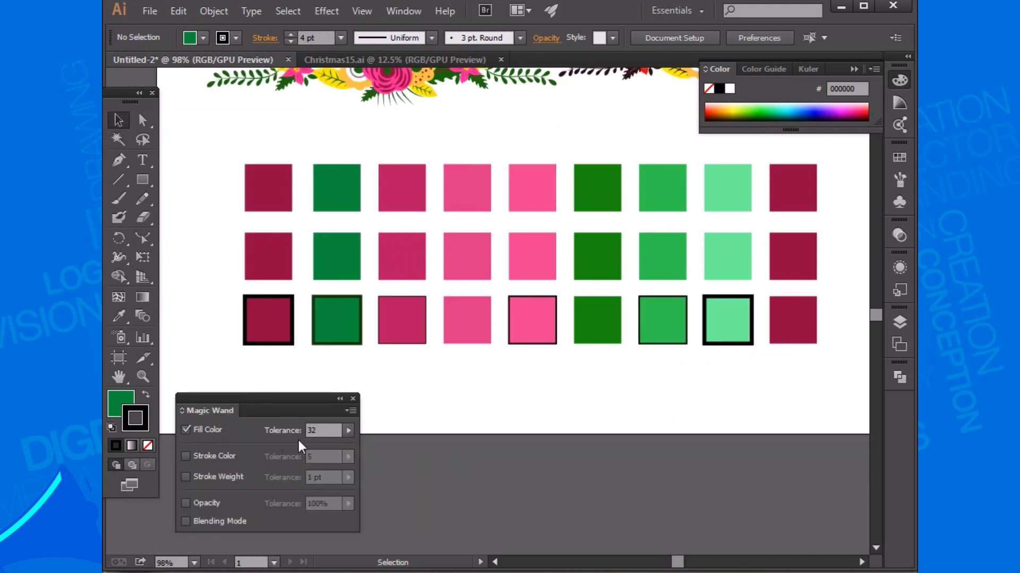
click(119, 140)
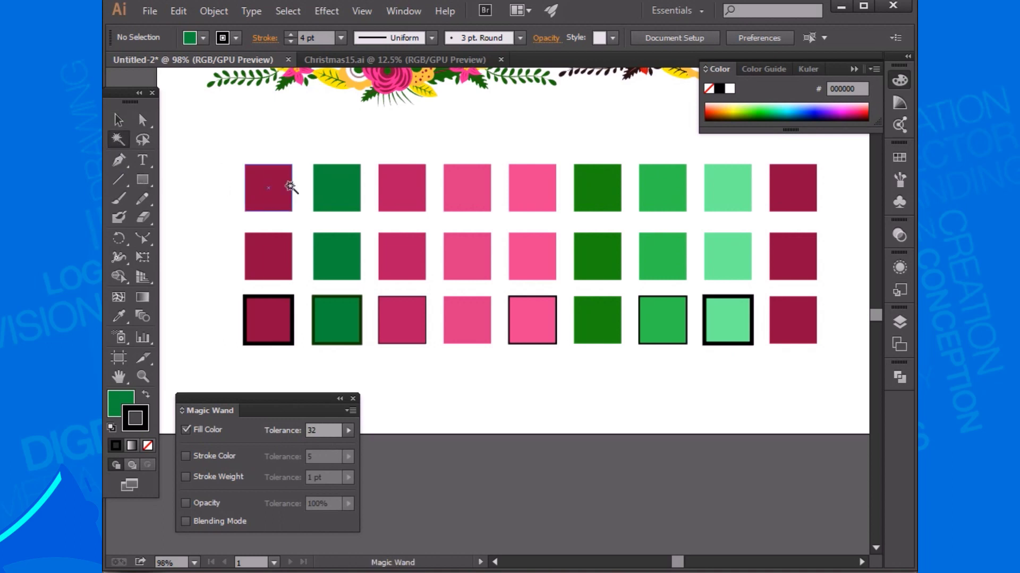
click(280, 186)
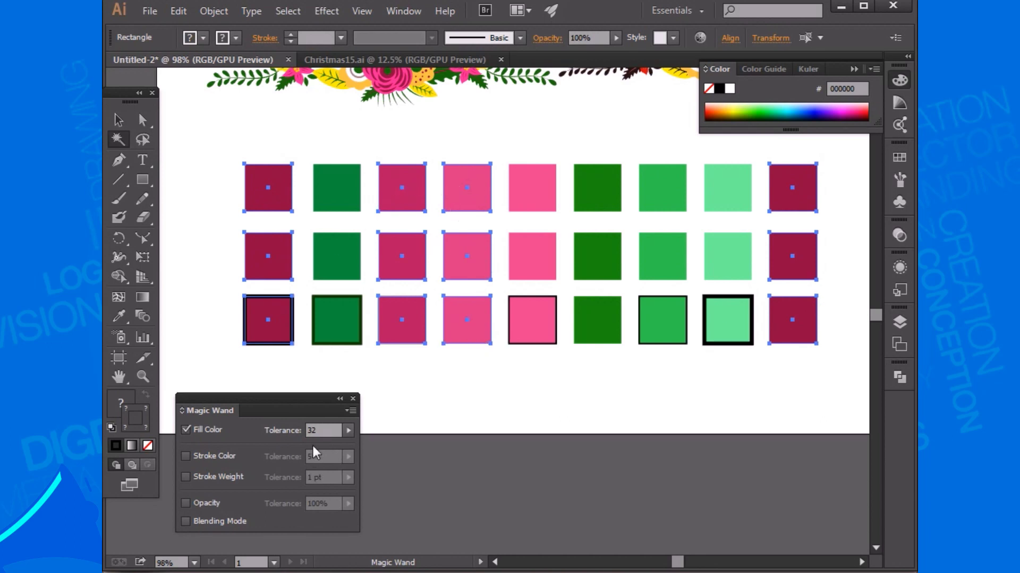
- Set the Magic Wand fill colour tolerance to 5 and switch matching to stroke colour
double_click(321, 429)
text(5)
key(Return)
click(118, 139)
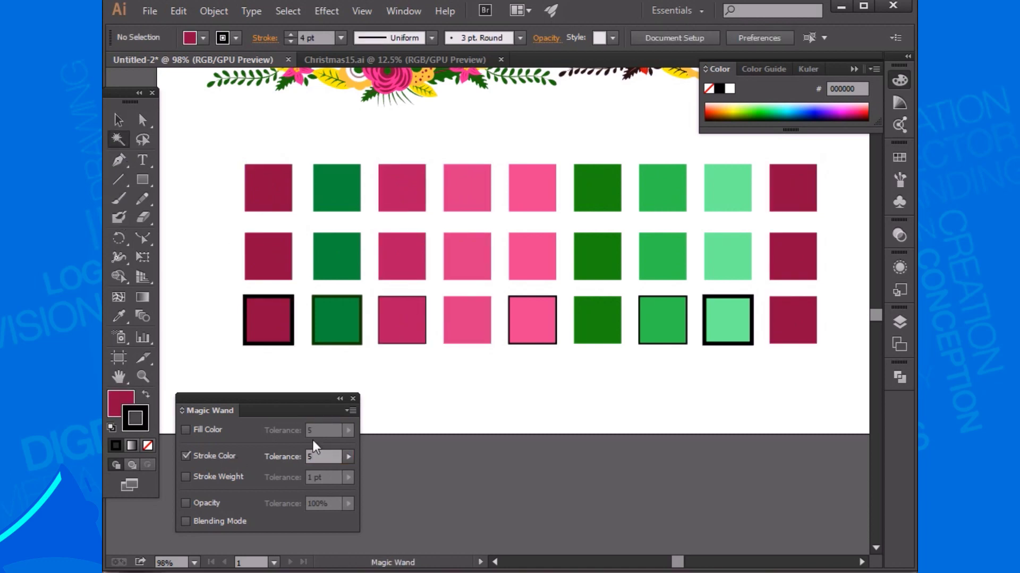
- Select the black-stroked squares, then switch matching from stroke colour to stroke weight
click(292, 303)
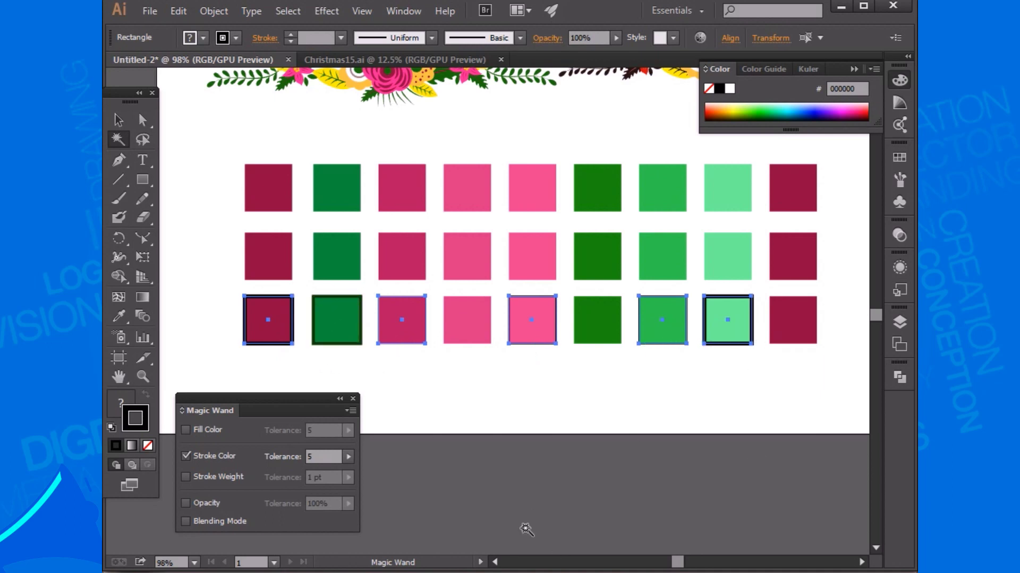
click(186, 456)
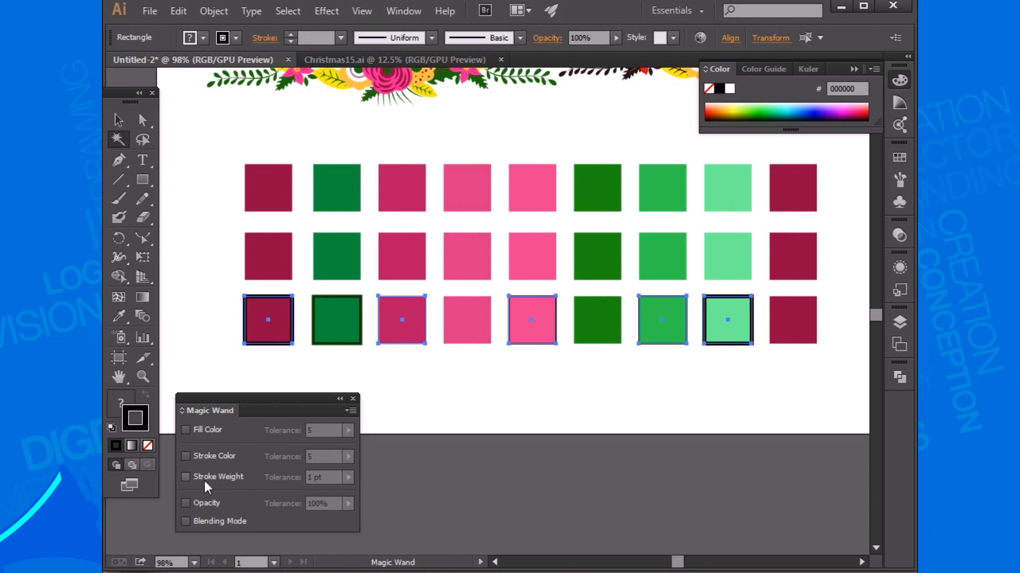
click(187, 476)
- Test selecting by stroke weight, then match by opacity to select all 27 squares
click(545, 341)
click(543, 423)
click(535, 329)
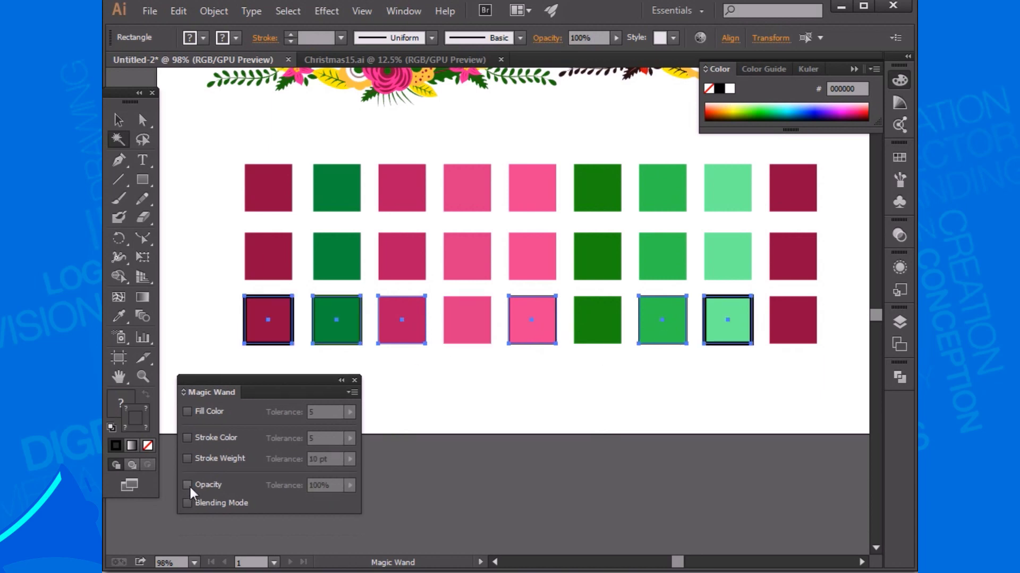
click(187, 485)
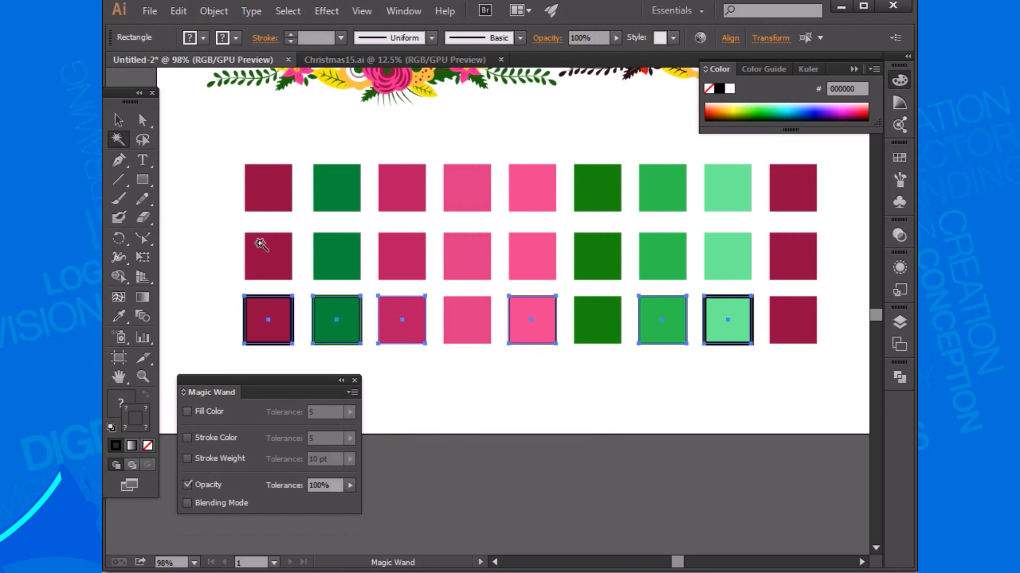
click(287, 195)
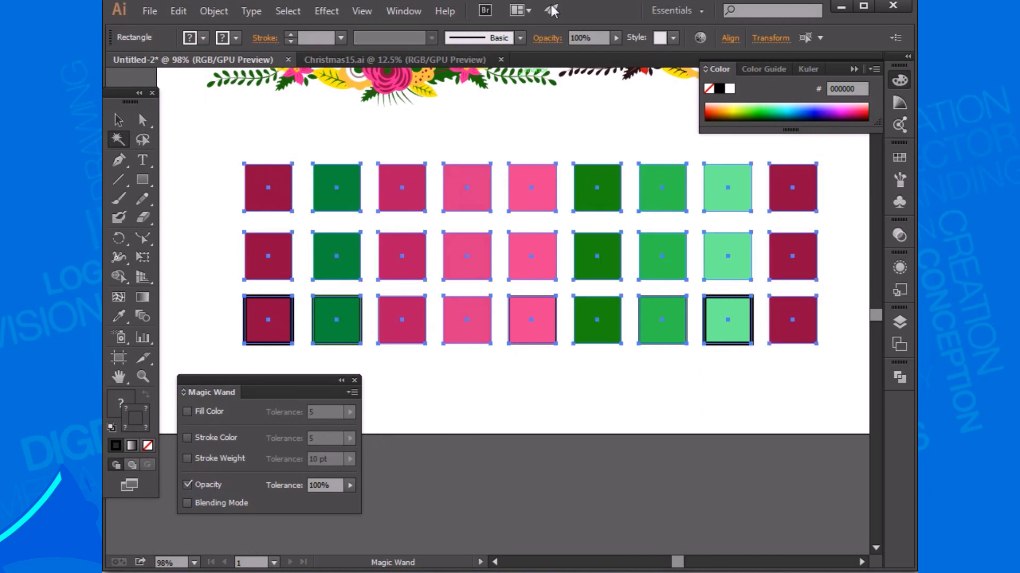
- Lower the opacity of three squares, including the dark green and pink ones
click(118, 120)
click(282, 190)
click(546, 38)
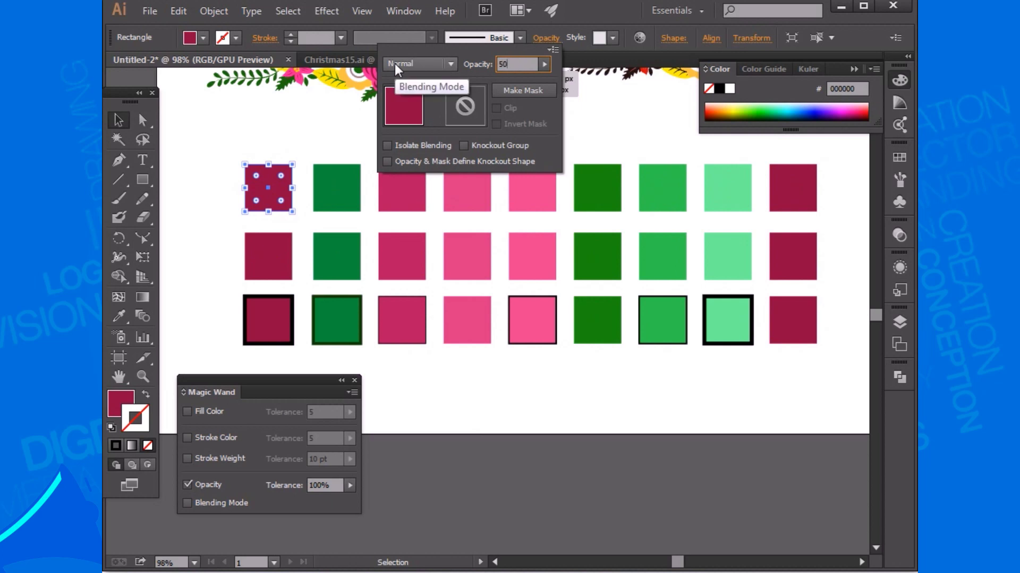
click(597, 319)
click(546, 38)
click(467, 256)
click(546, 38)
click(460, 218)
- Test Magic Wand opacity matching at 20% tolerance, then match by blending mode instead
click(119, 140)
click(337, 193)
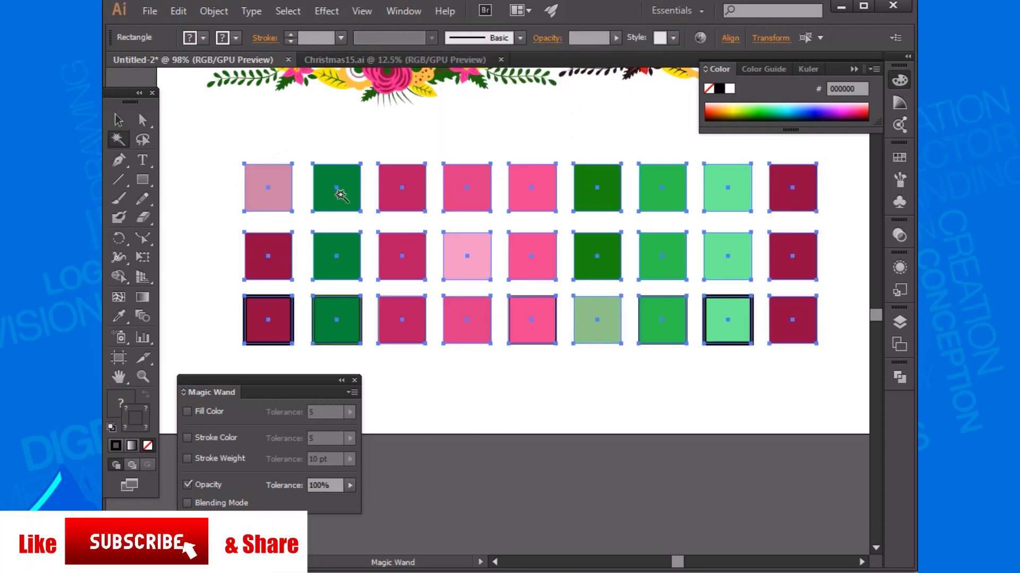
click(335, 486)
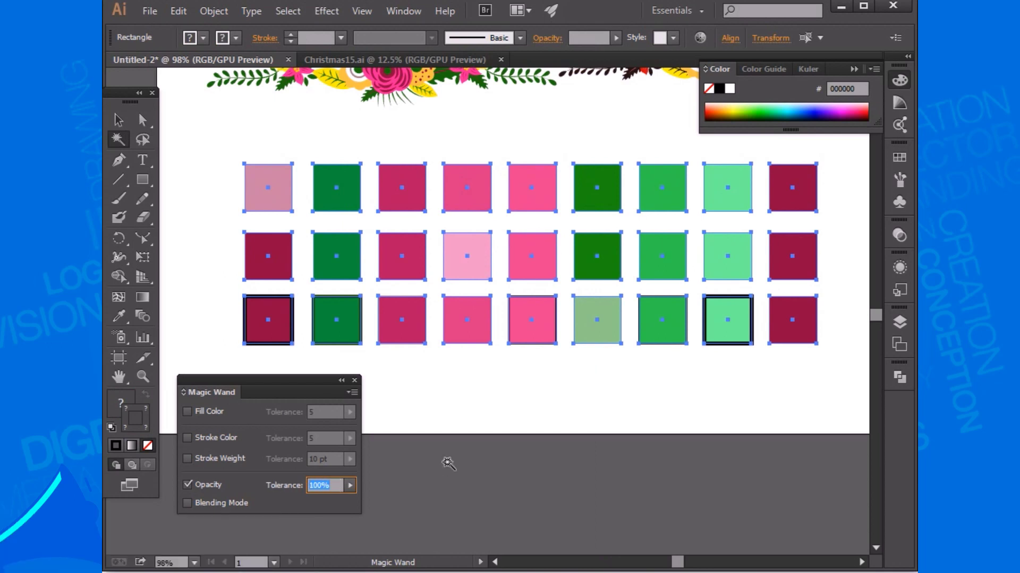
text(20)
click(350, 197)
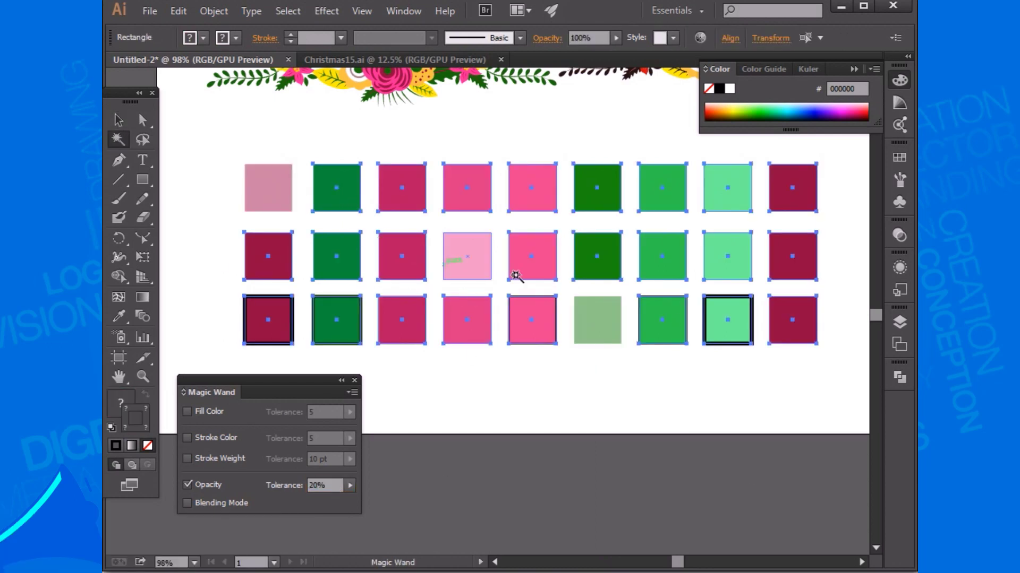
click(380, 472)
click(270, 201)
click(187, 485)
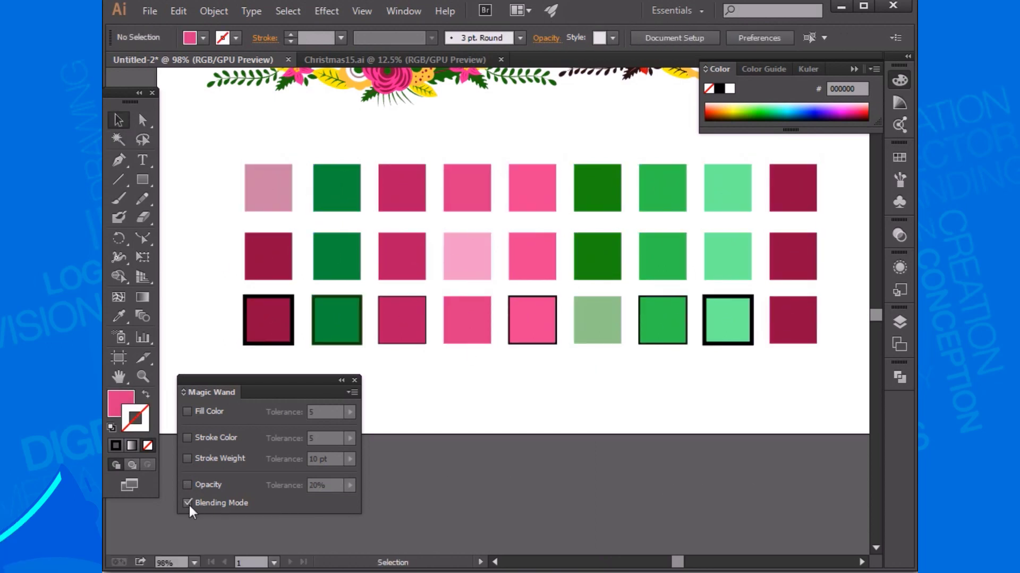
click(117, 139)
click(283, 197)
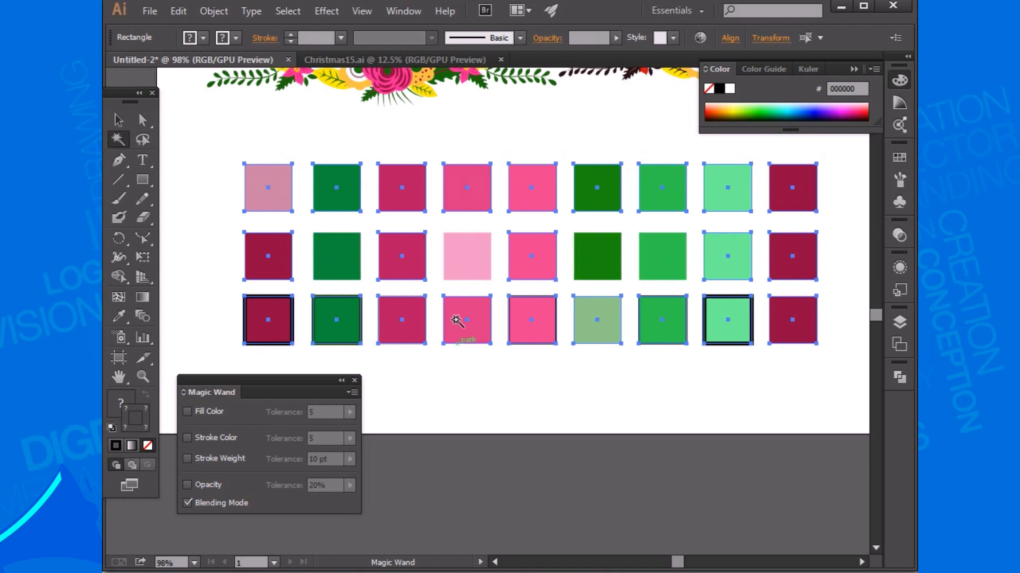
click(118, 120)
click(342, 248)
click(547, 37)
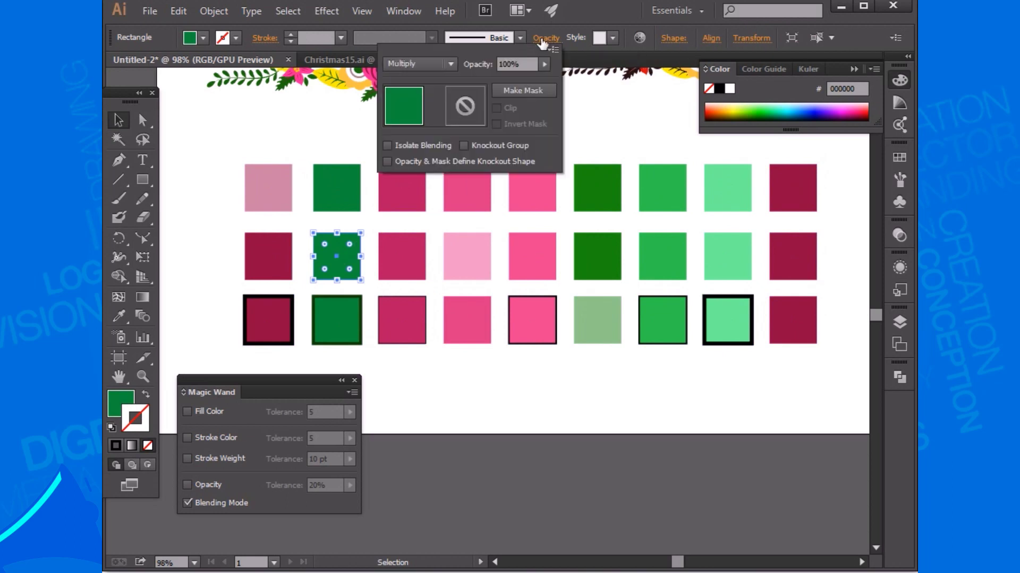
click(268, 188)
click(547, 38)
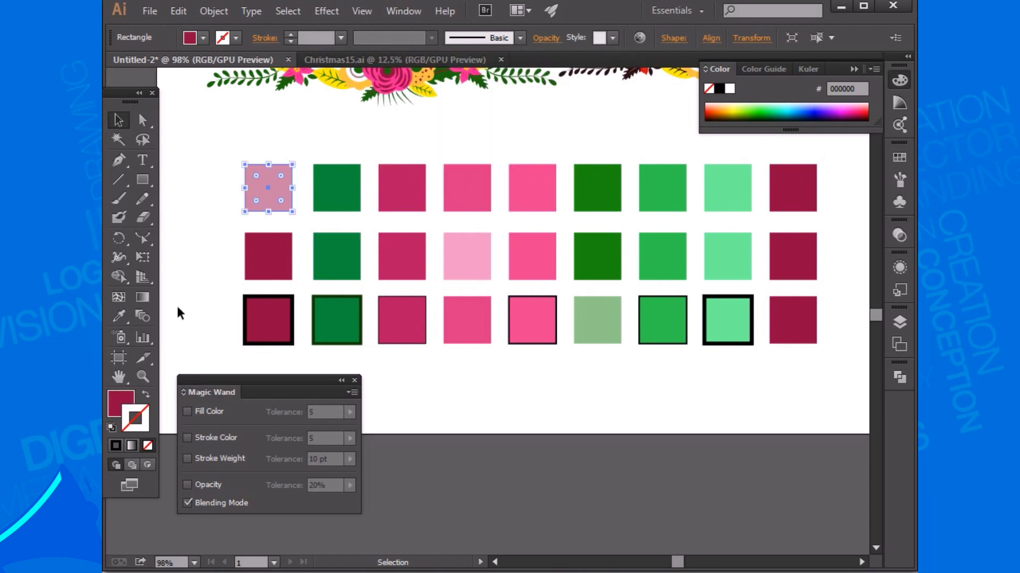
click(177, 200)
key(y)
click(326, 250)
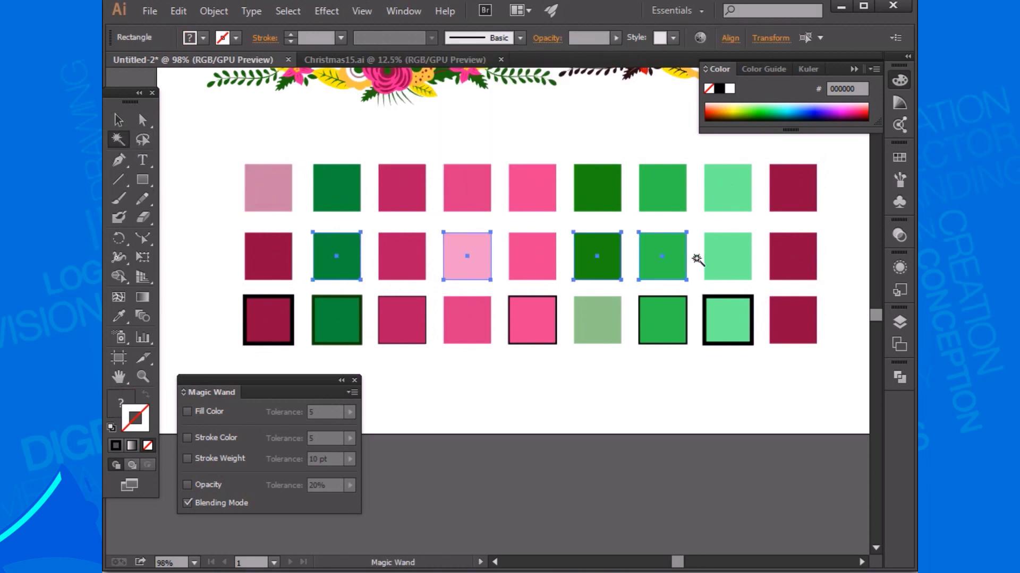
click(547, 40)
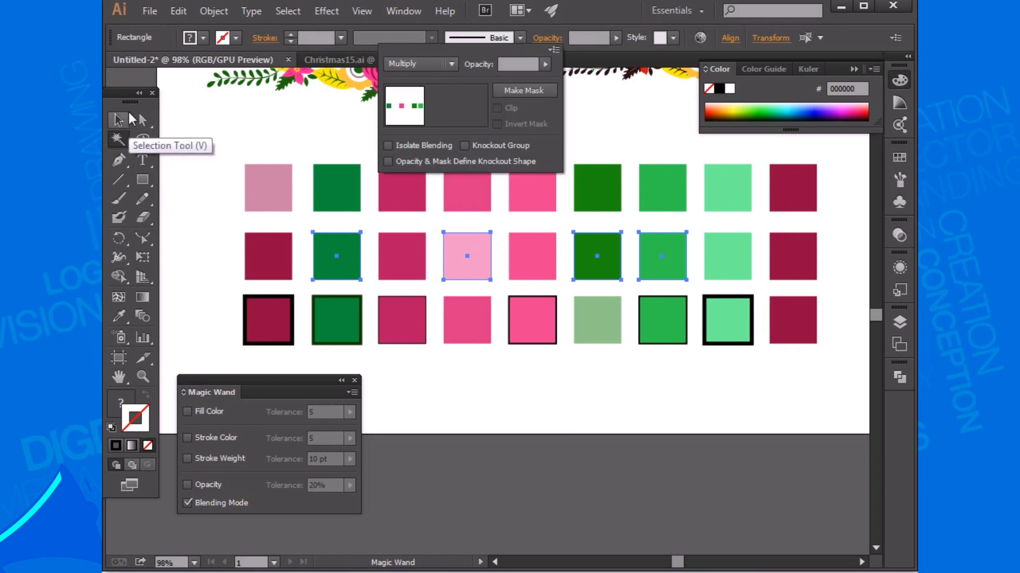
click(124, 124)
click(607, 409)
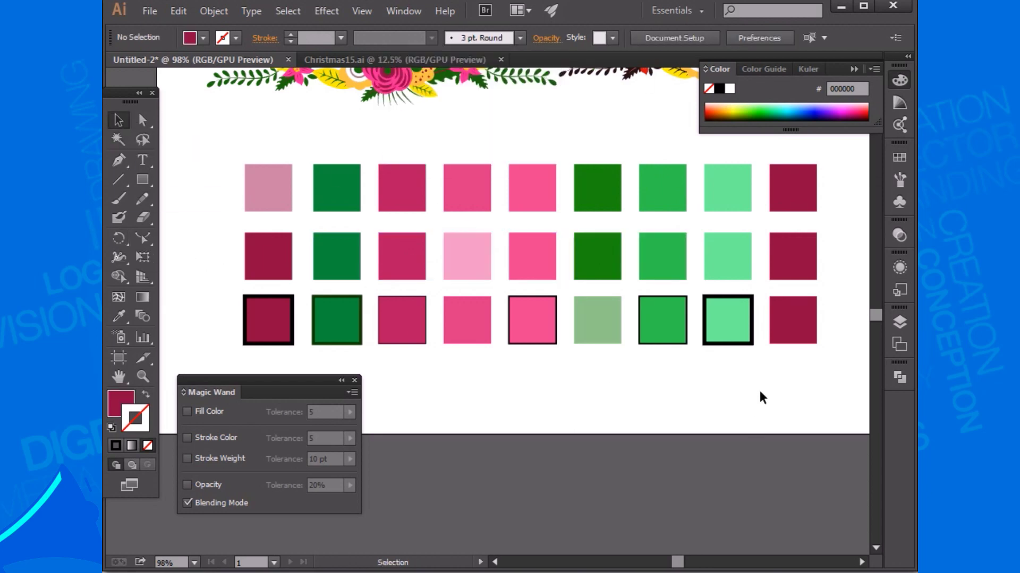
key(ctrl+minus)
scroll(760, 398, up, 3)
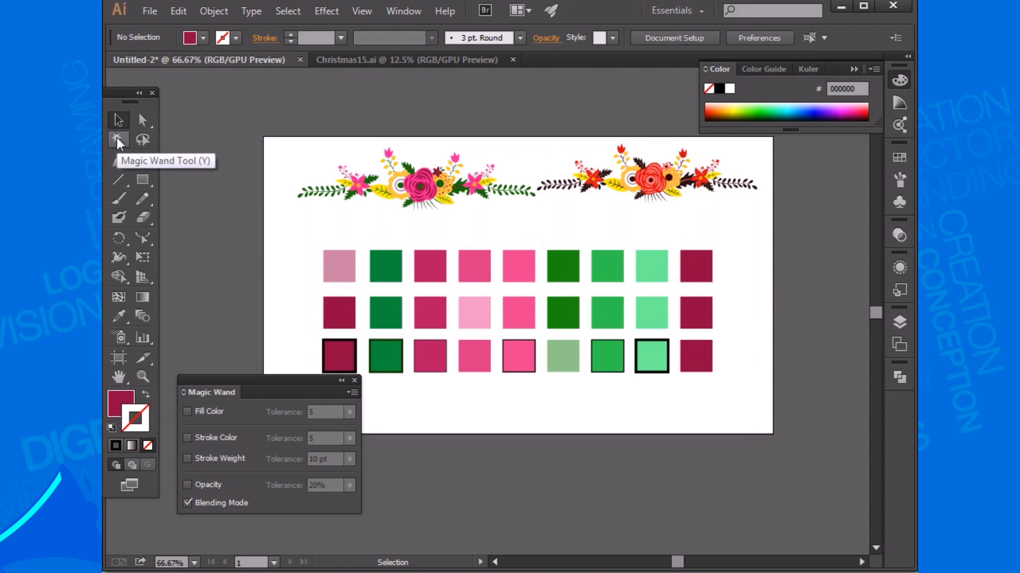
- Match by fill colour instead of blending mode and select the six crimson squares
click(187, 412)
click(119, 139)
click(338, 268)
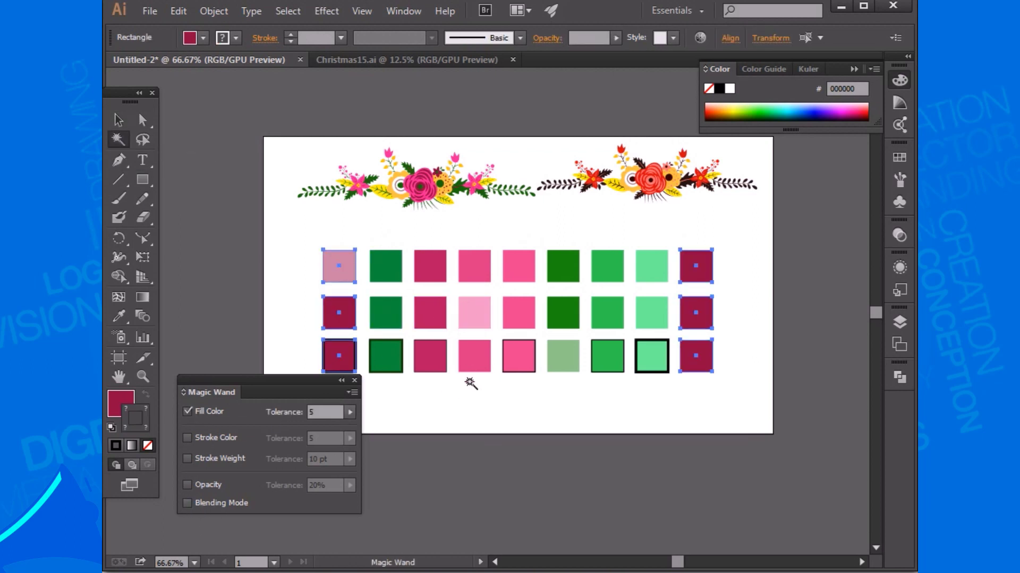